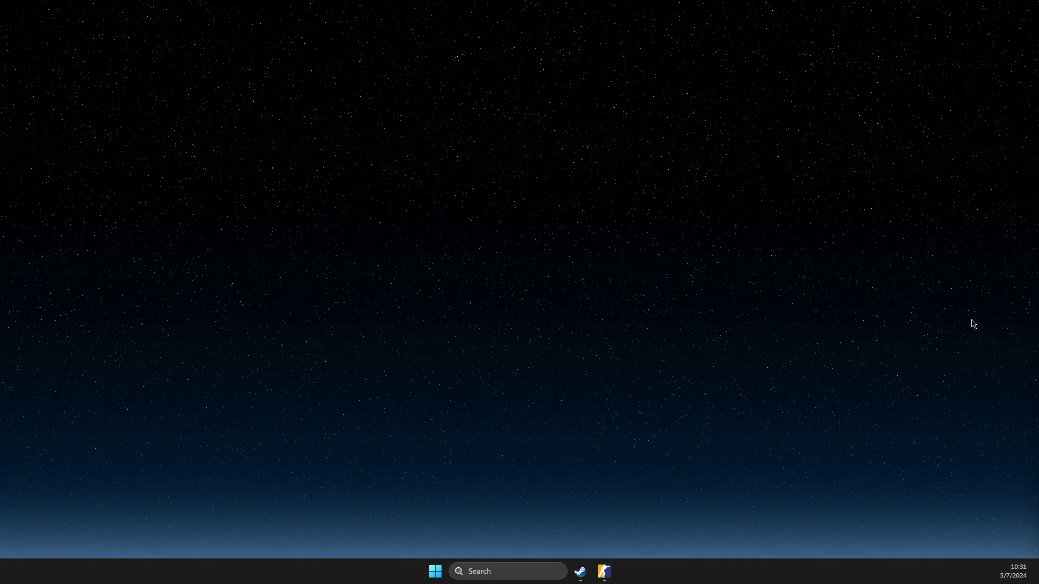
- Launch NVIDIA Control Panel from the desktop's expanded right-click menu
right_click(526, 229)
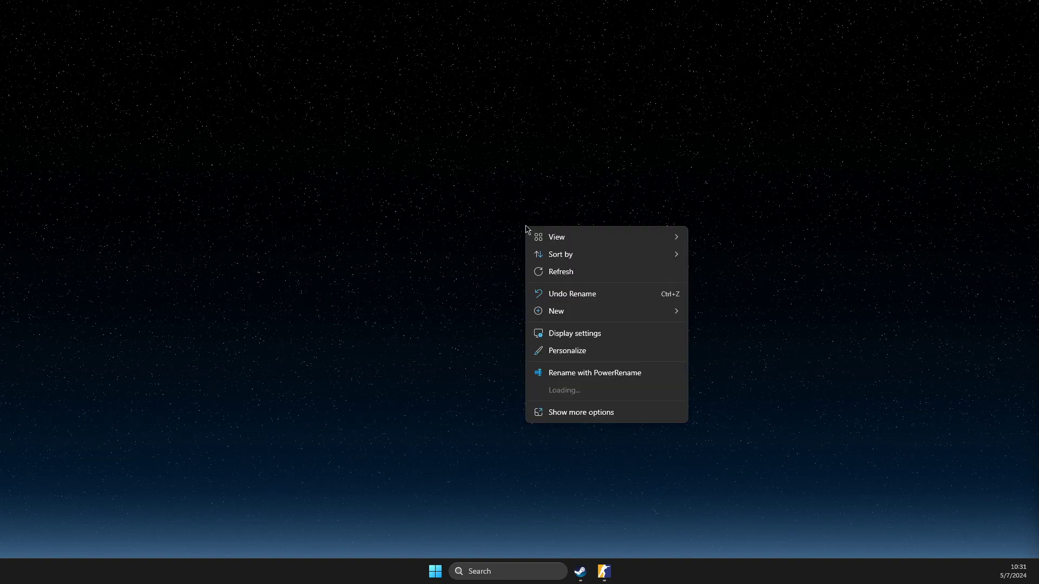
click(567, 412)
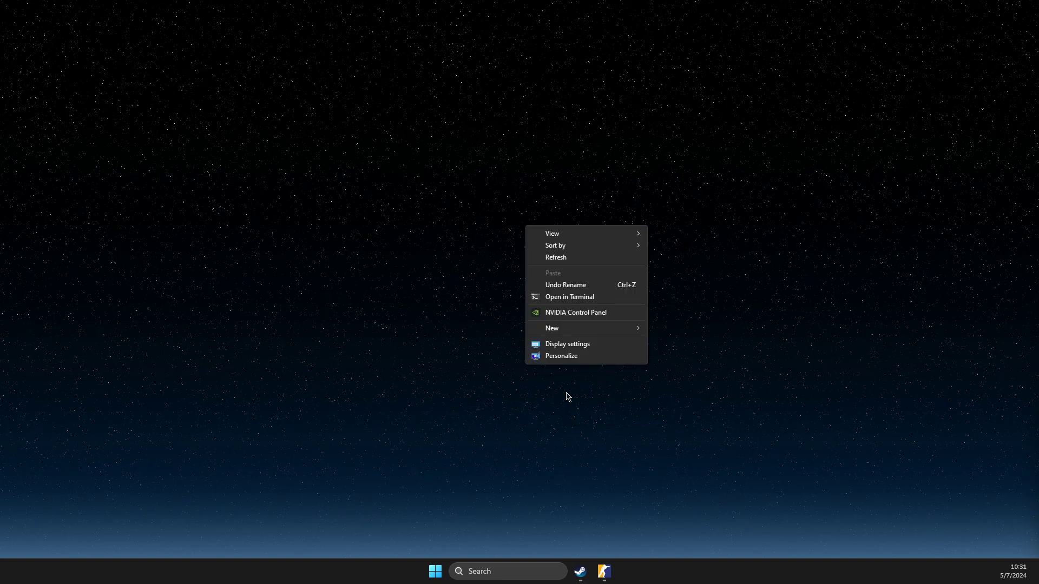
click(576, 316)
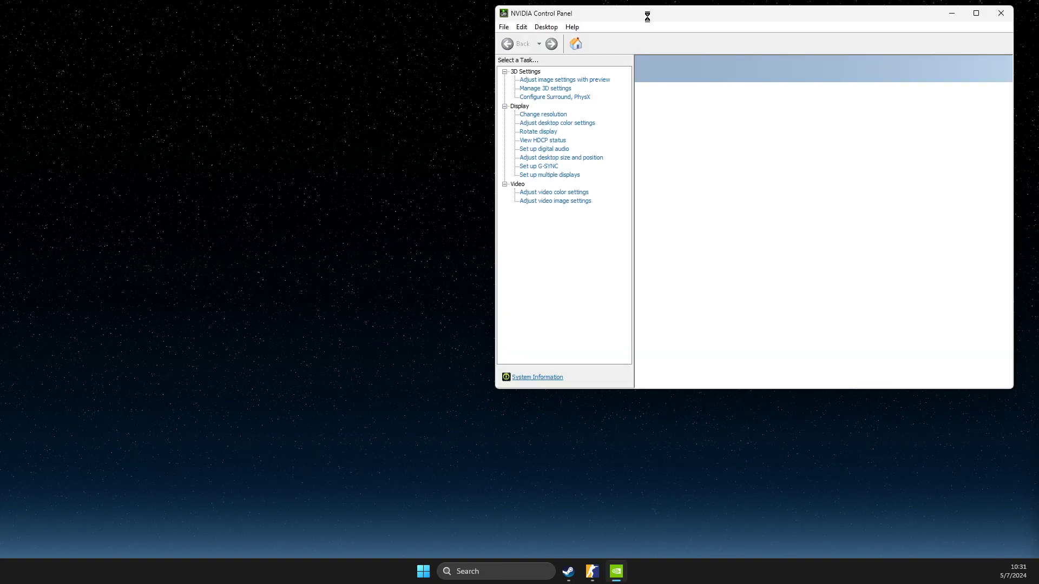
- Centre the control panel window and choose Full-screen scaling on the desktop size page
drag(657, 18, 512, 78)
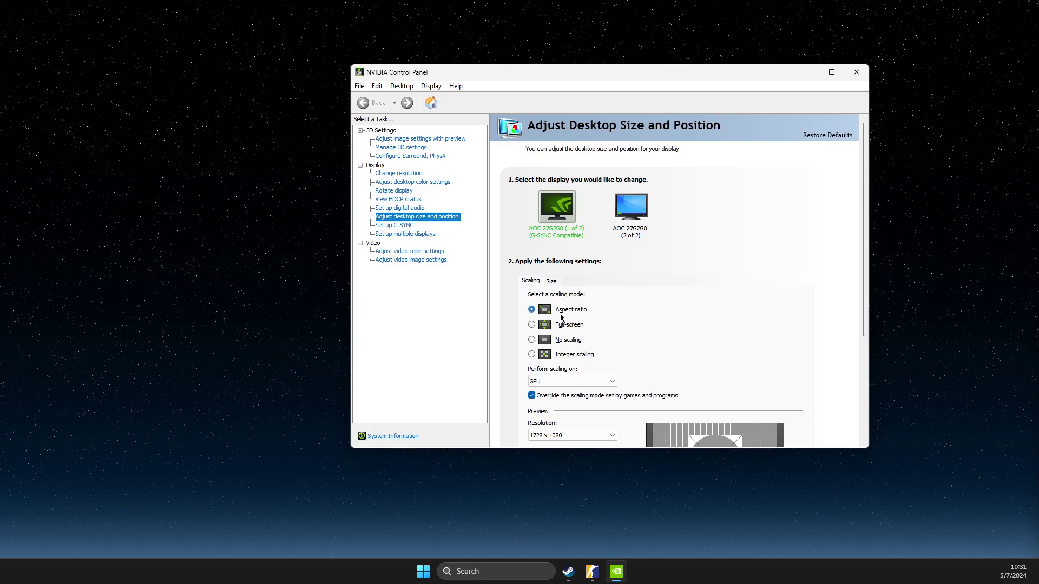
click(532, 327)
scroll(569, 338, down, 1)
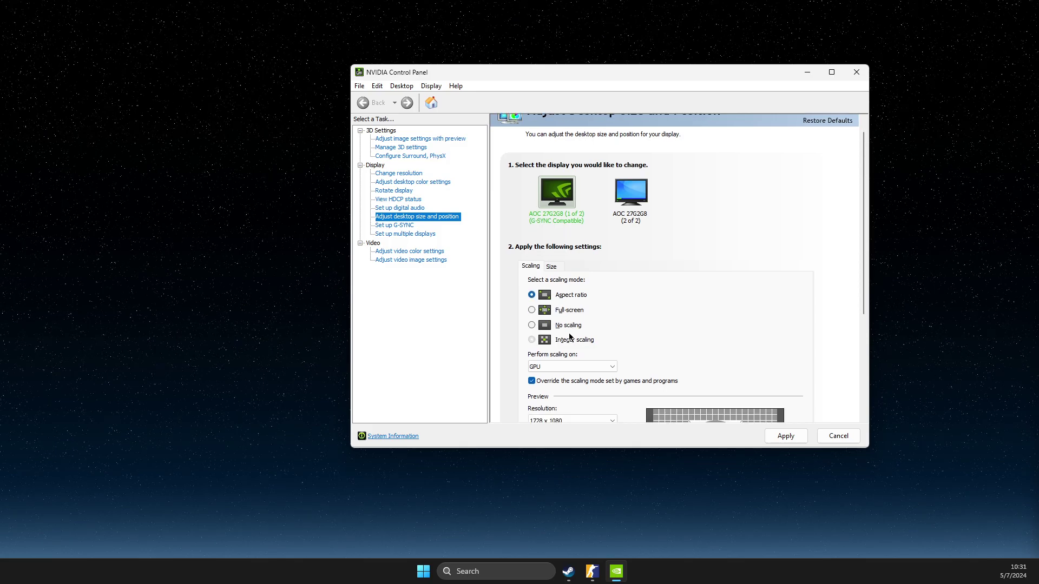
scroll(569, 336, down, 1)
scroll(580, 336, down, 1)
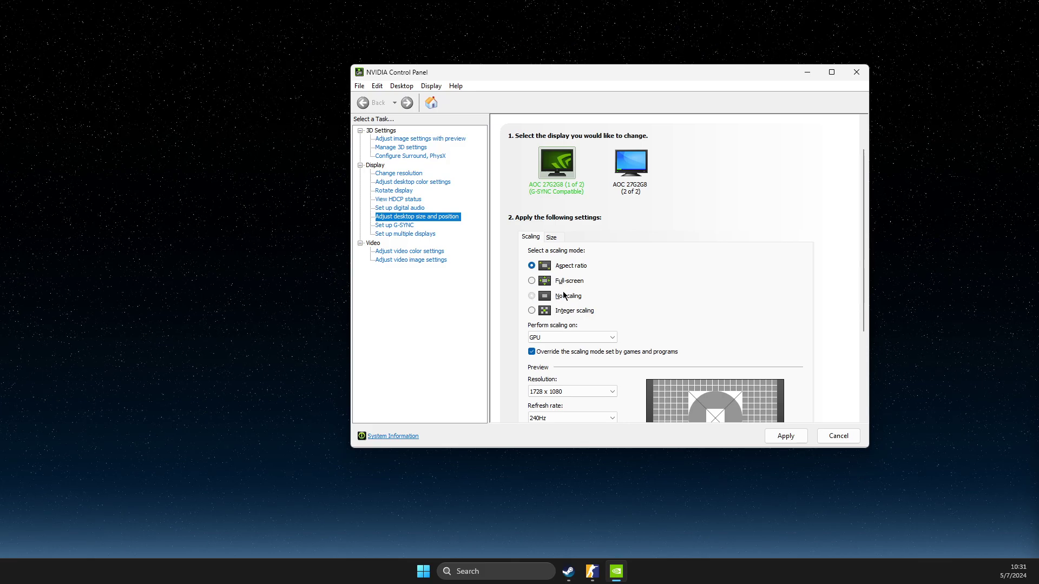
- Dismiss the Apply Changes prompt and reach the Manage 3D Settings global feature list
click(416, 143)
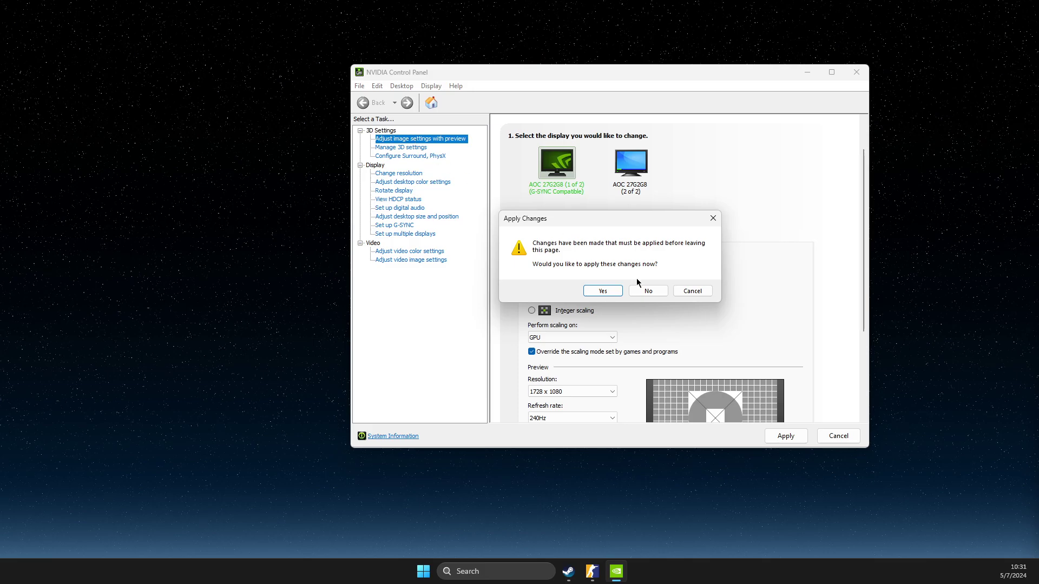
click(648, 291)
click(416, 141)
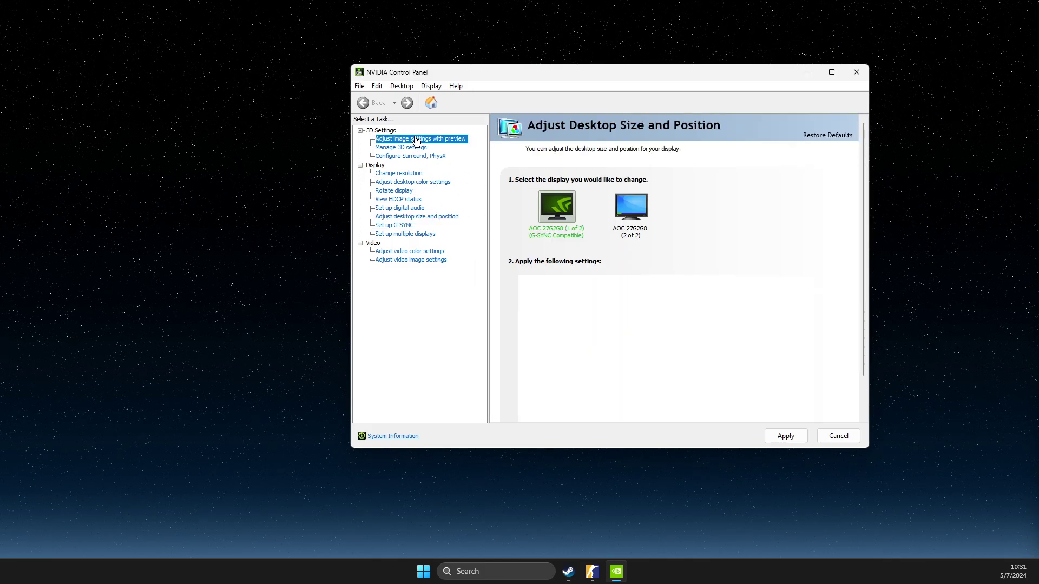
click(406, 148)
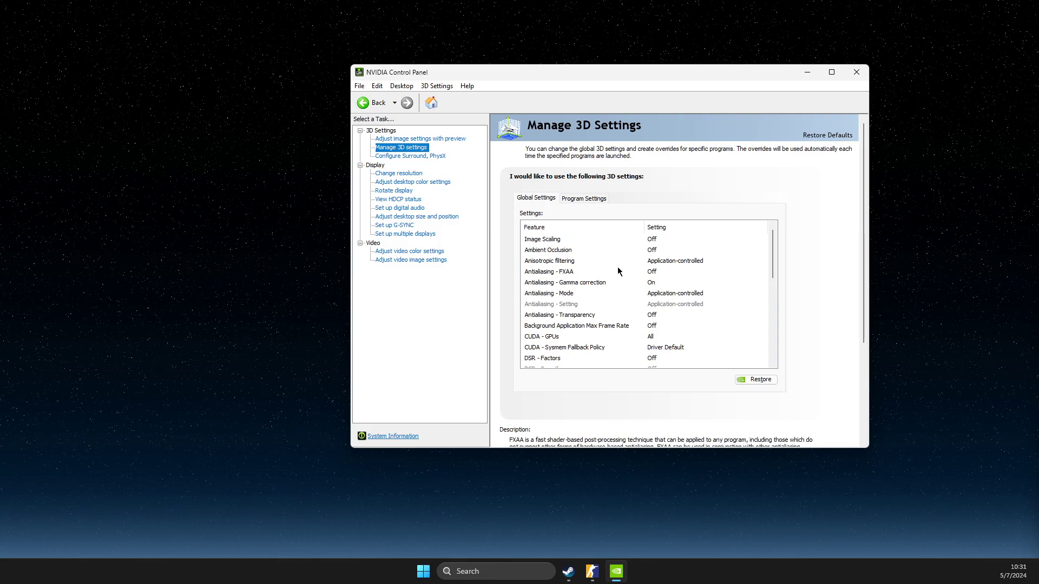
- Set global Image Scaling to On and keep the new desktop configuration
click(650, 240)
click(649, 241)
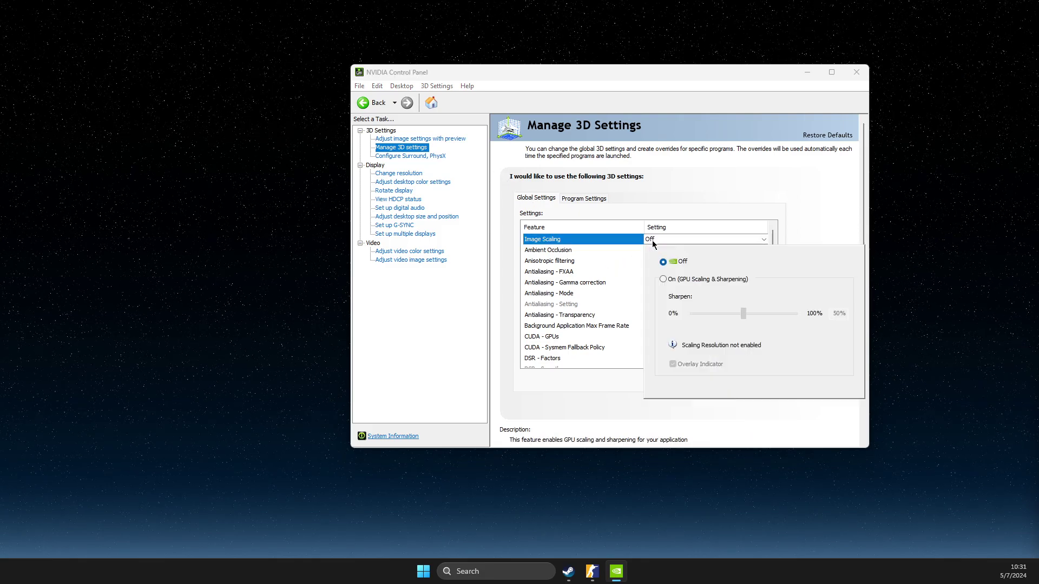
click(663, 279)
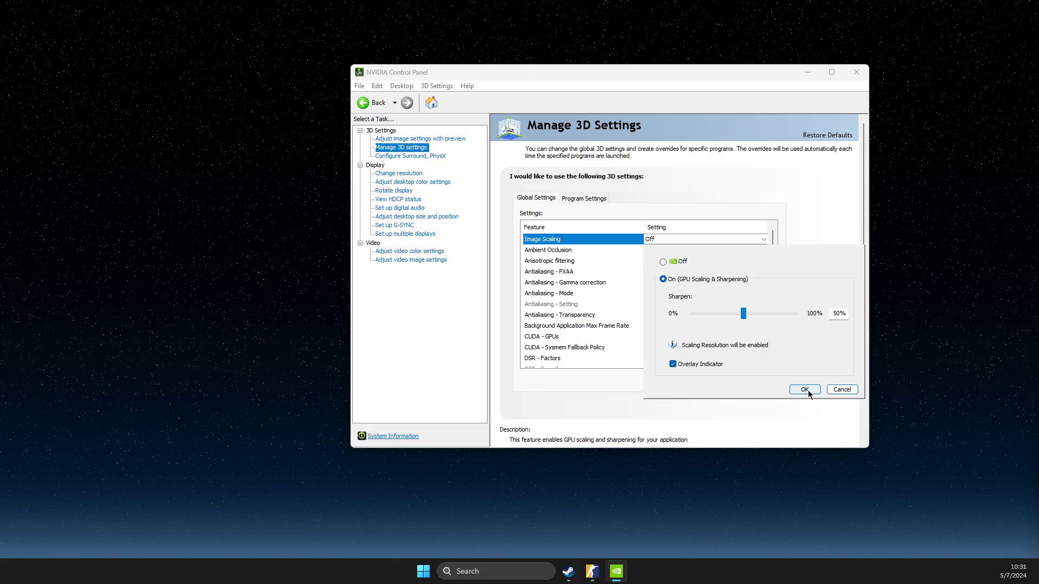
click(805, 389)
click(395, 217)
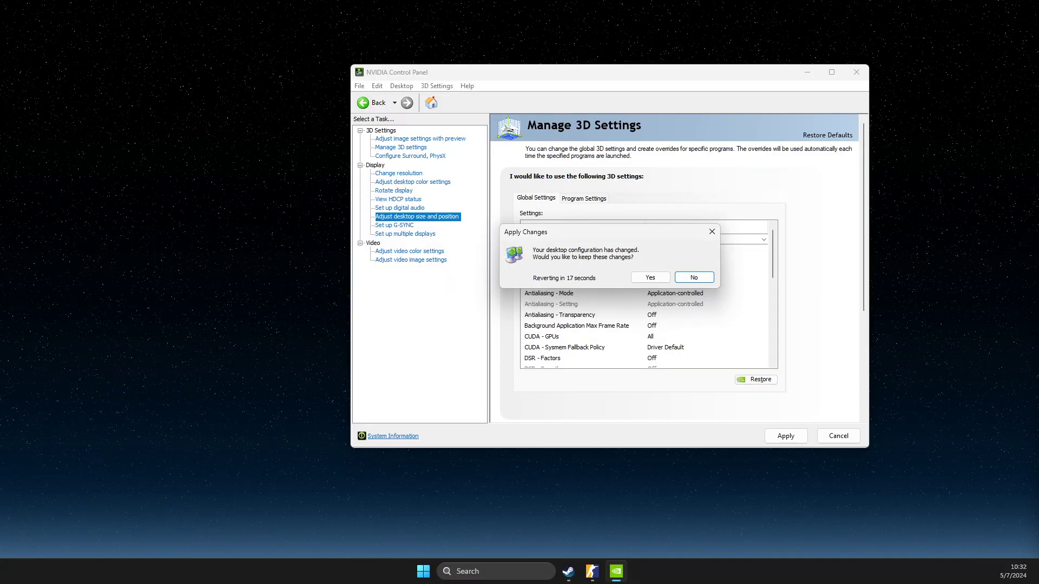
click(652, 281)
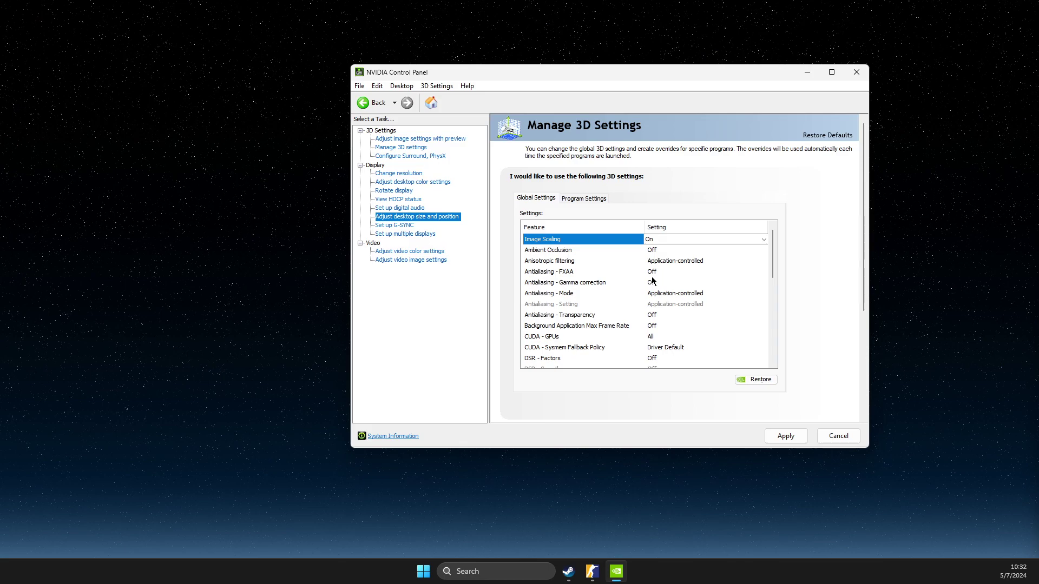
click(397, 217)
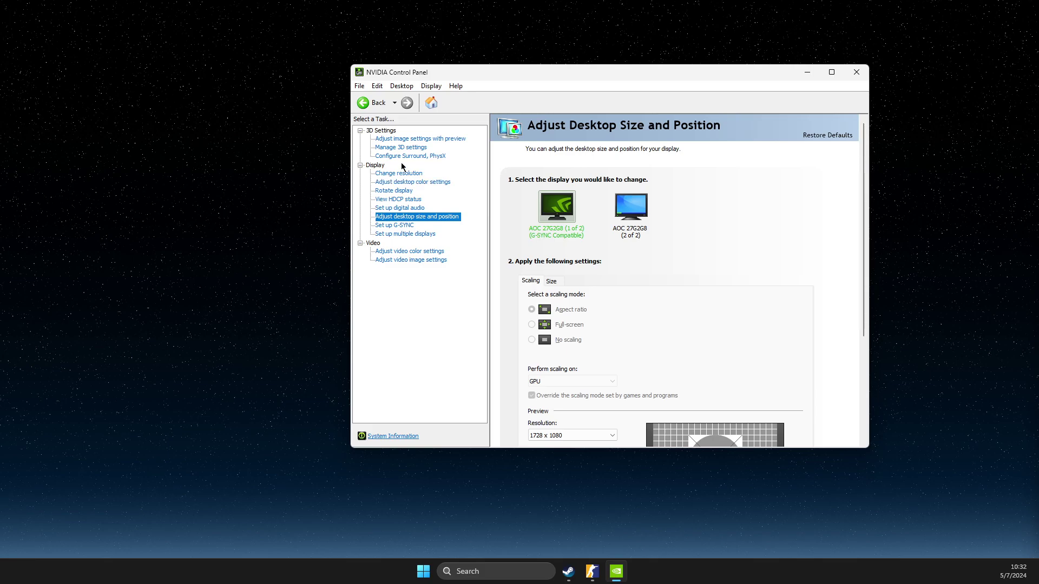
click(402, 140)
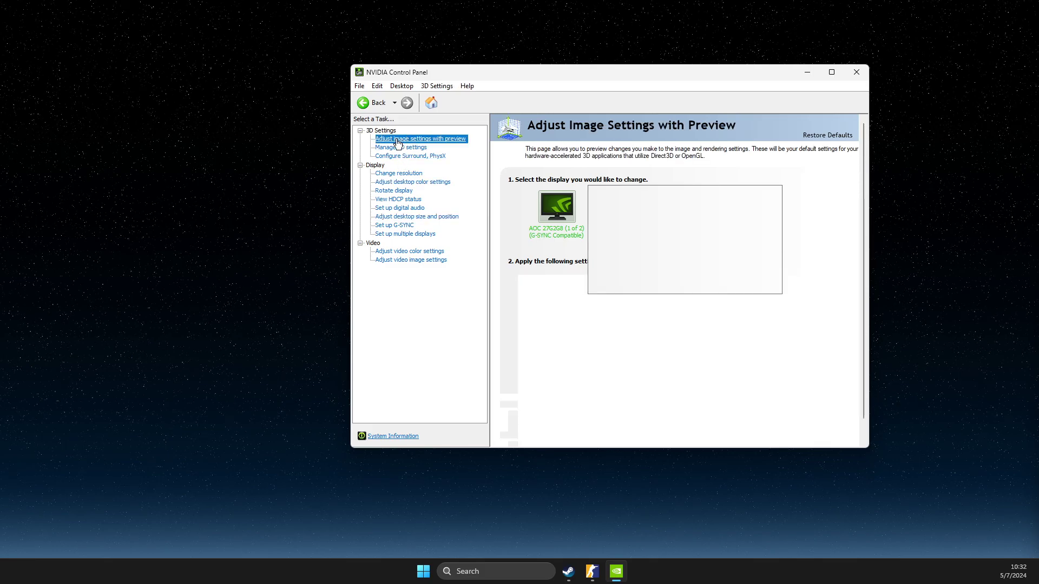
click(400, 147)
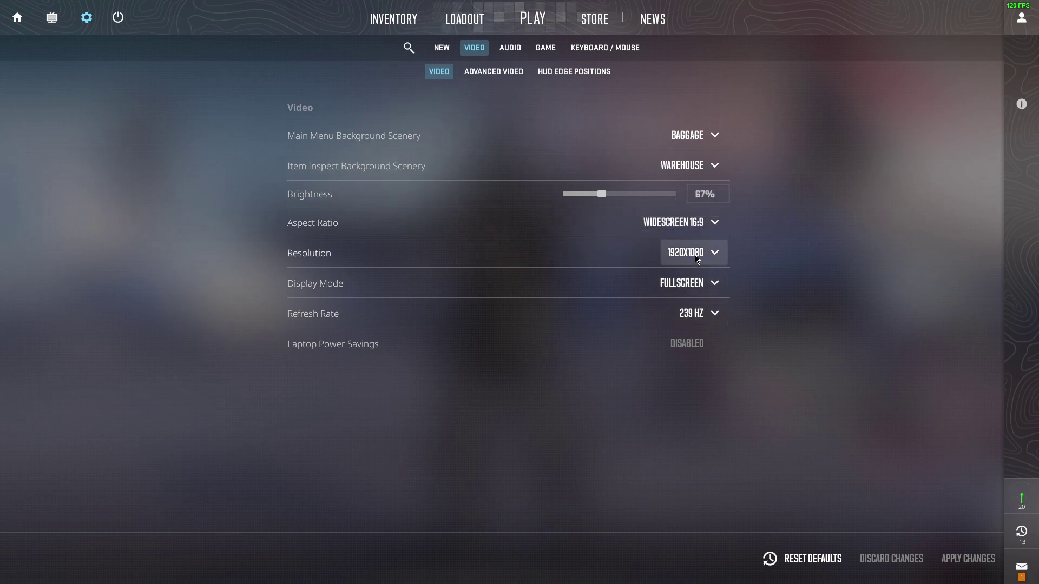
- Review CS2's Aspect Ratio choices and the Resolution list from 1176x664 to 1920x1080
click(678, 223)
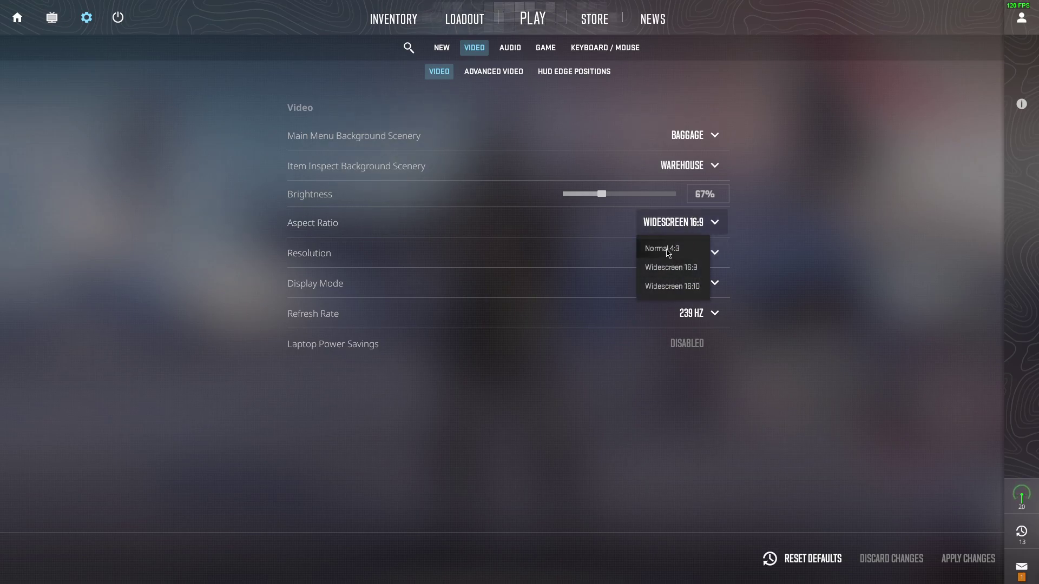
click(686, 252)
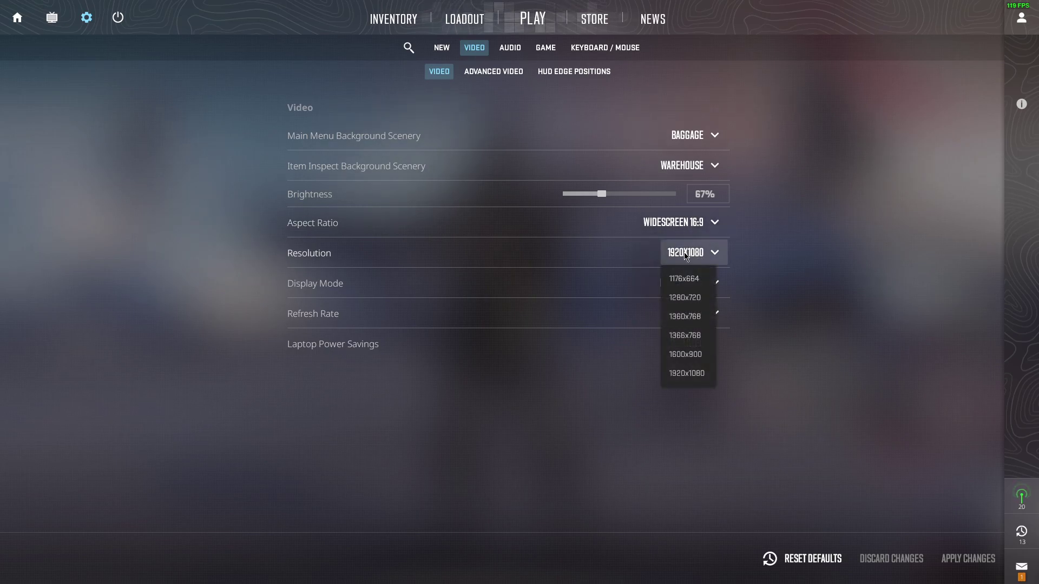